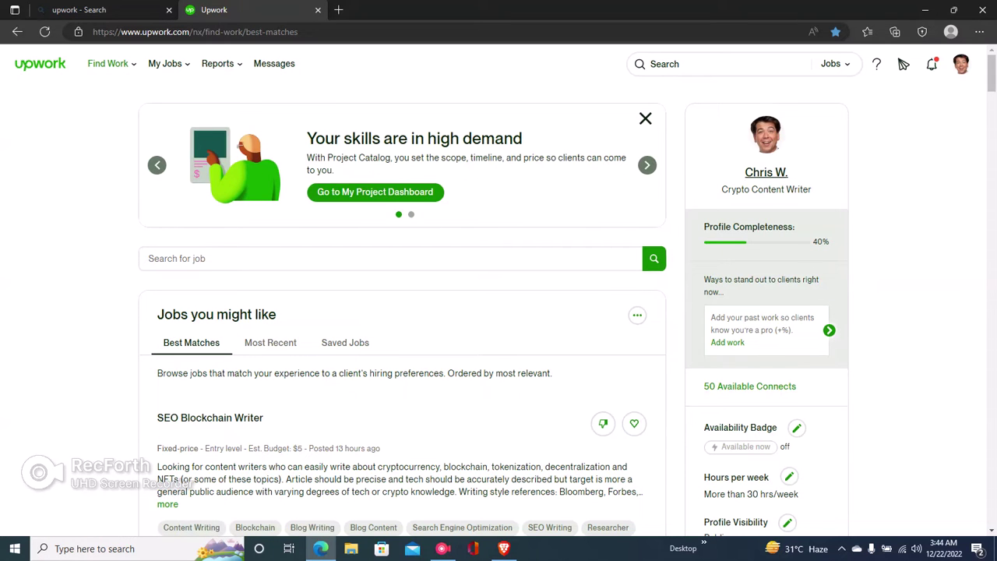
# - Open the account menu from the profile picture on the Find Work page
pyautogui.click(109, 92)
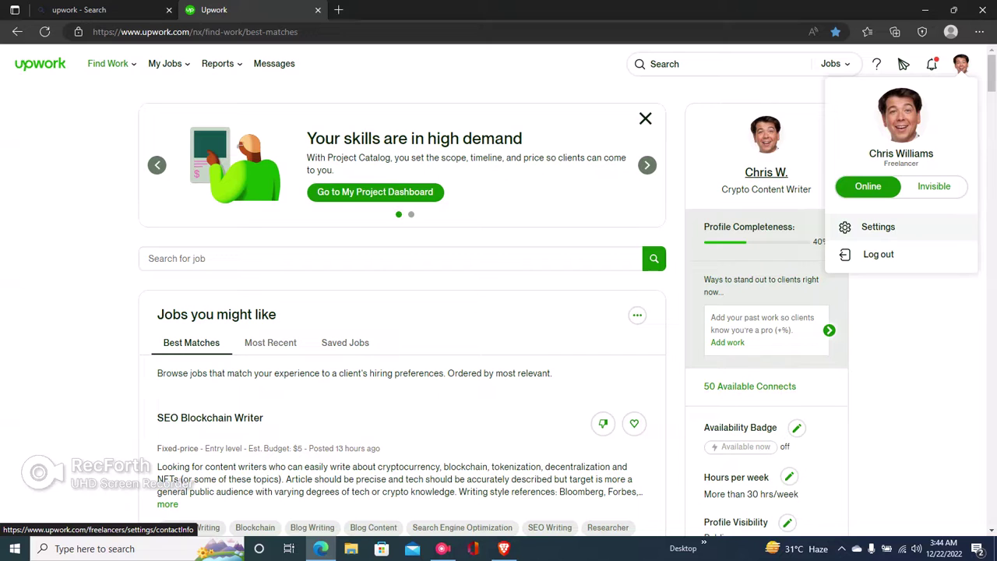
# - Go to Settings, then to the Get Paid page showing a $0.00 balance
pyautogui.click(878, 227)
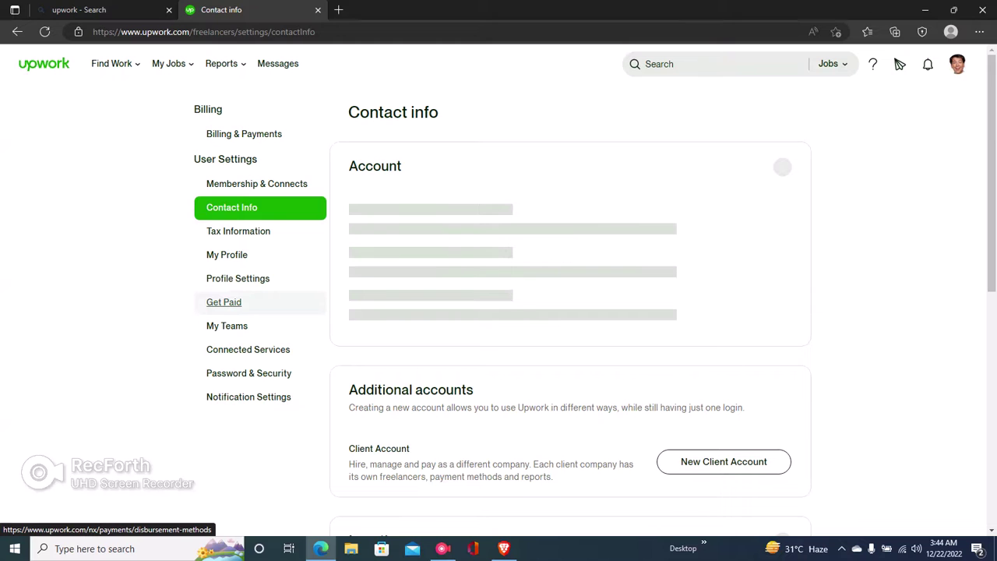
pyautogui.click(226, 302)
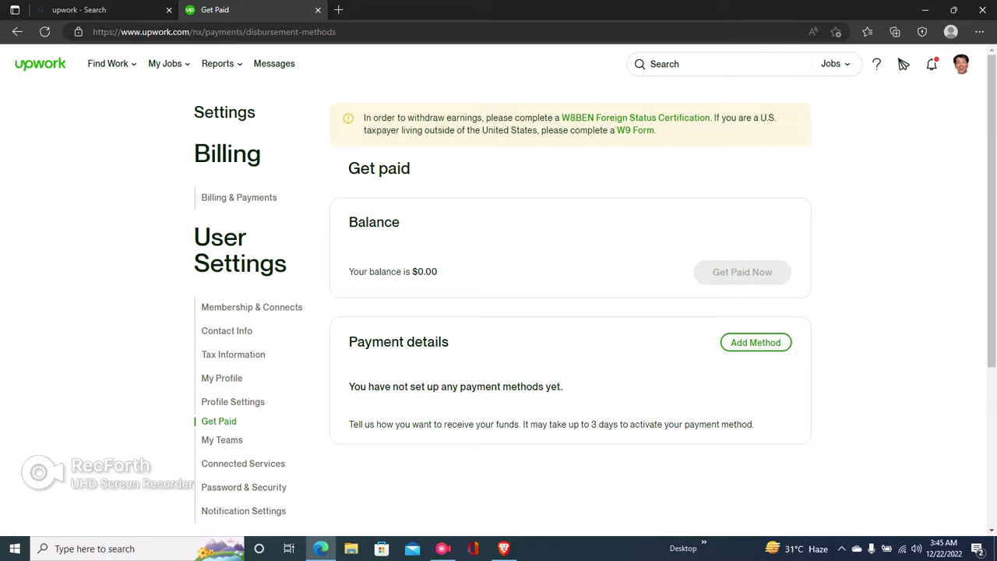
# - Scroll the Get Paid page down to the Payment details card
pyautogui.scroll(-1, 904, 64)
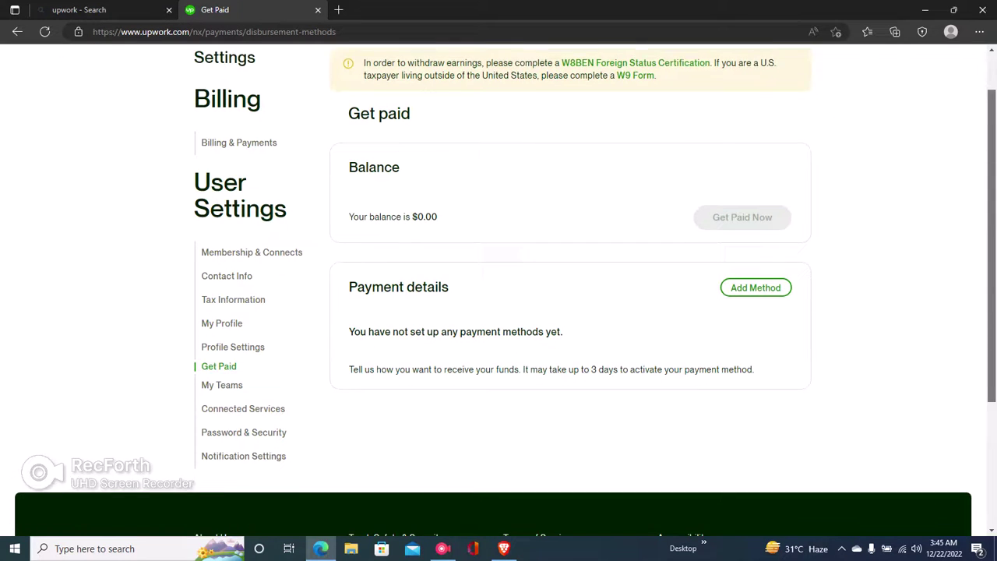
pyautogui.scroll(1, 904, 61)
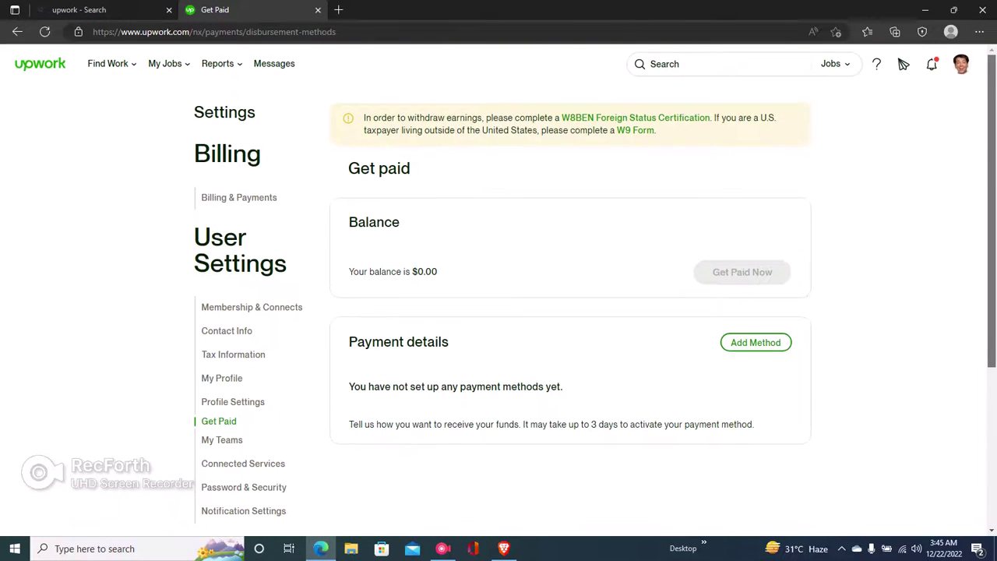
pyautogui.scroll(-1, 904, 59)
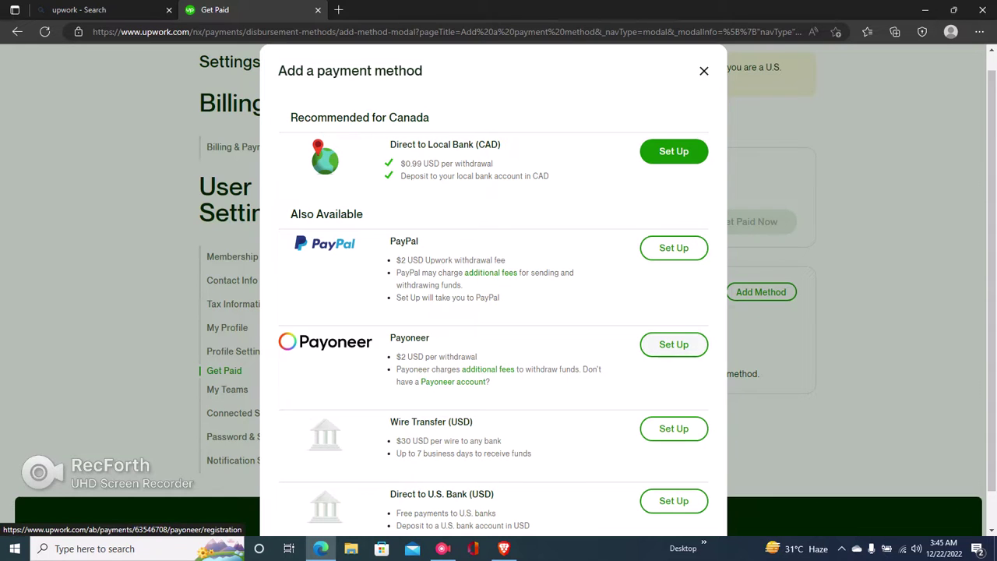
# - Choose Payoneer as the payment method to bring up its sign-up form
pyautogui.click(674, 344)
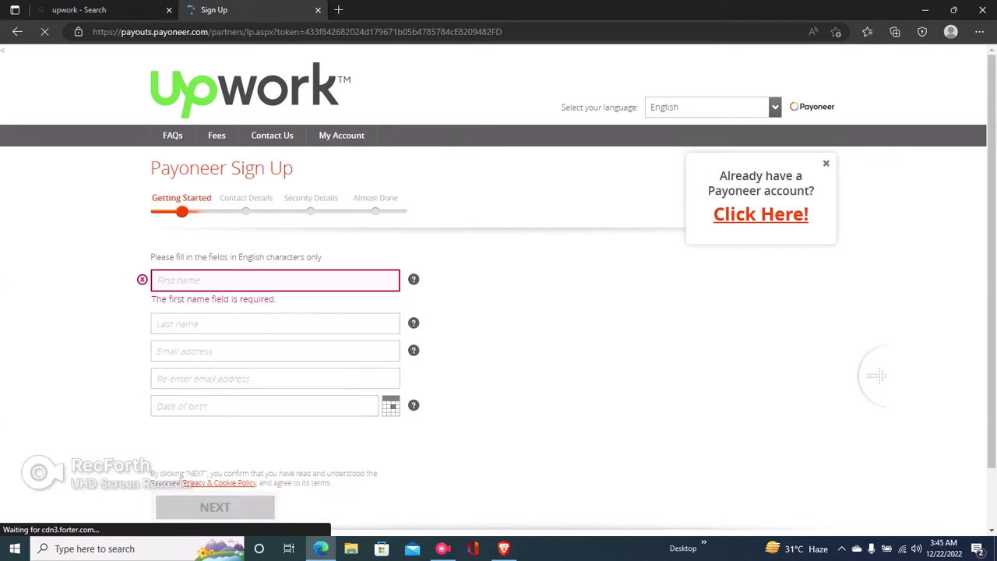
# - Tab through the empty Payoneer sign-up fields, flagging first and last name as required
pyautogui.press('Tab')
pyautogui.press('Tab')
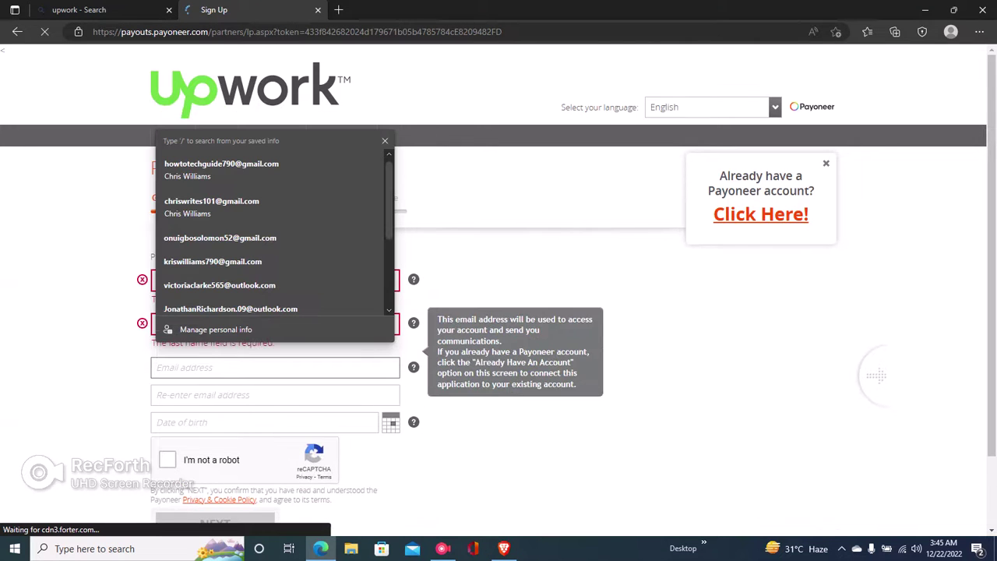
pyautogui.press('Tab')
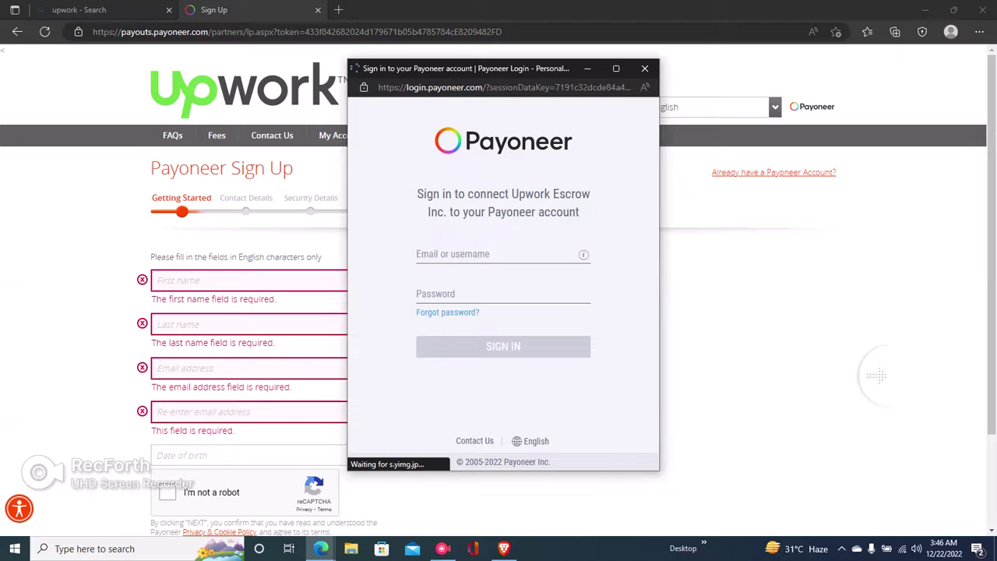
# - Sign in to Payoneer with a saved email address and the account password
pyautogui.click(483, 254)
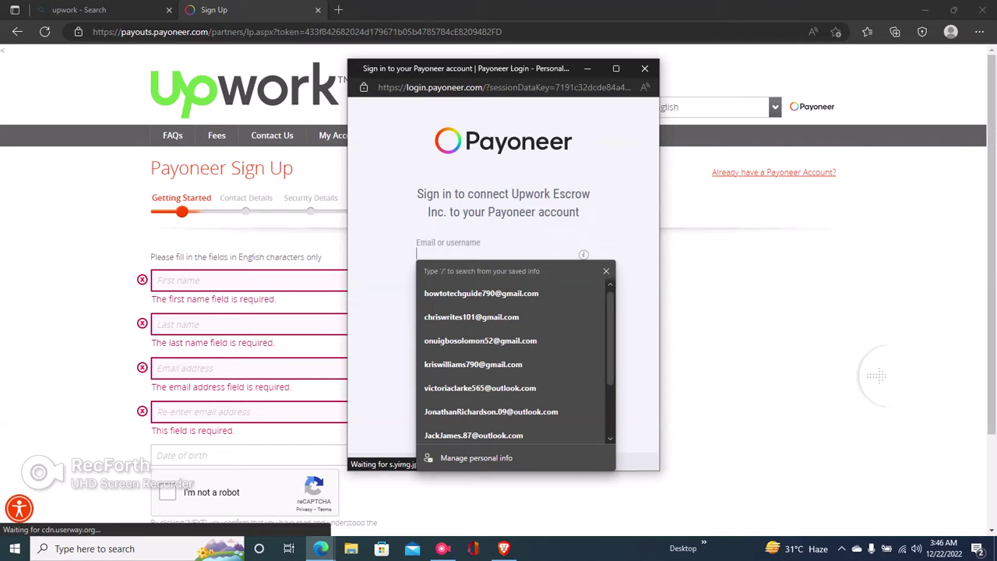
pyautogui.press('Down')
pyautogui.press('Return')
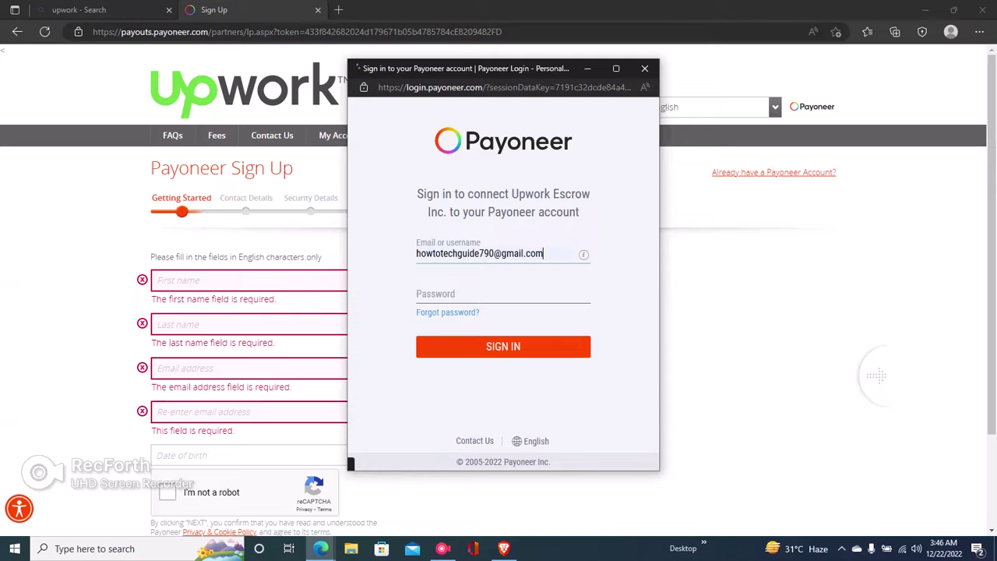
pyautogui.press('Tab')
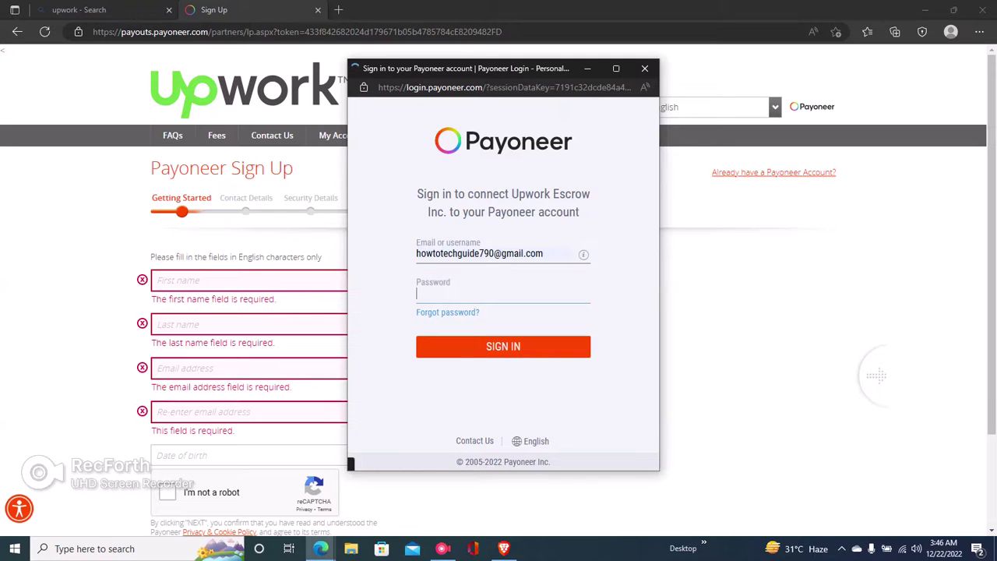
pyautogui.write('a')
pyautogui.write('*******')
pyautogui.write('****')
pyautogui.press('Return')
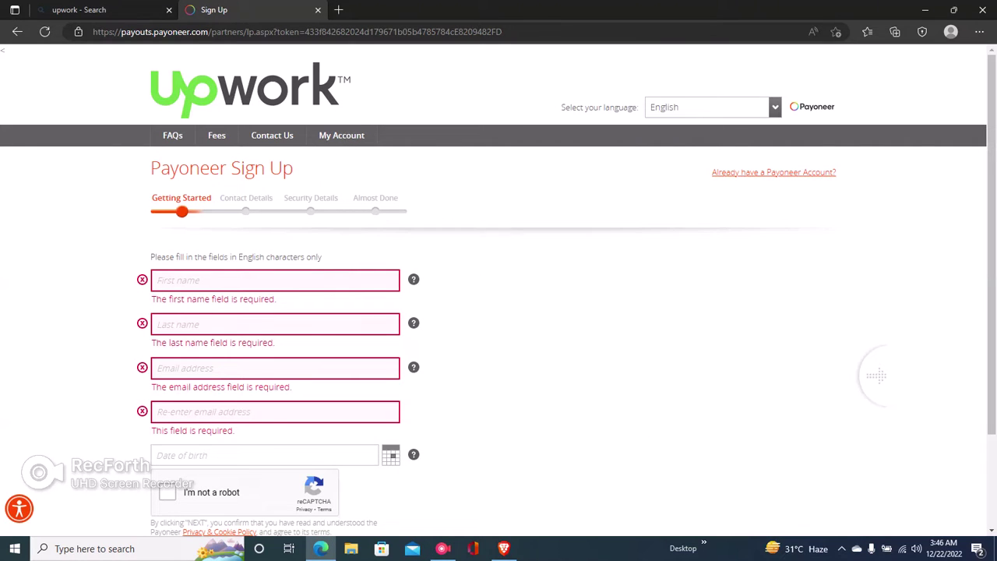
# - Return to Upwork's Get Paid page and briefly select the $0.00 balance line
pyautogui.click(17, 32)
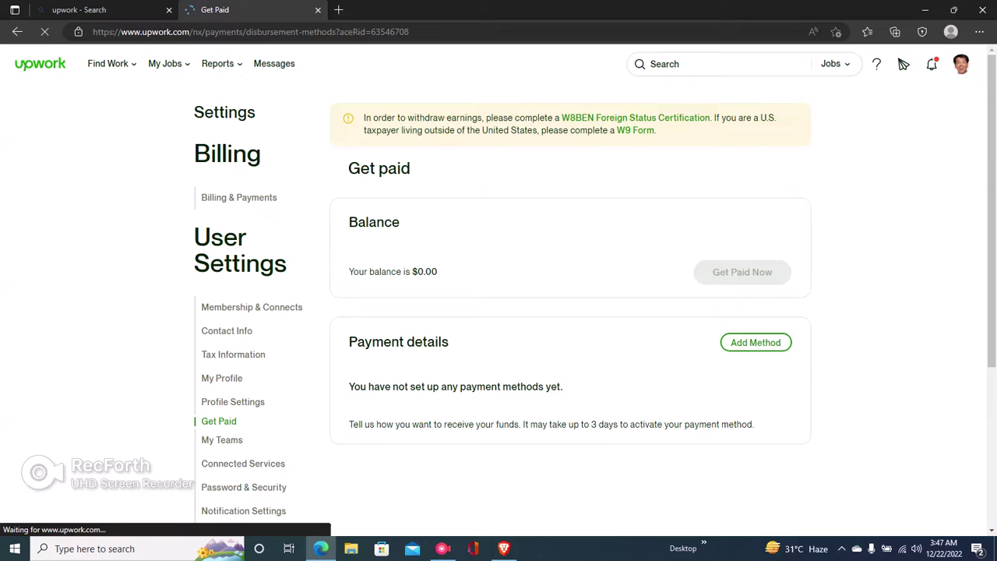
pyautogui.tripleClick(393, 272)
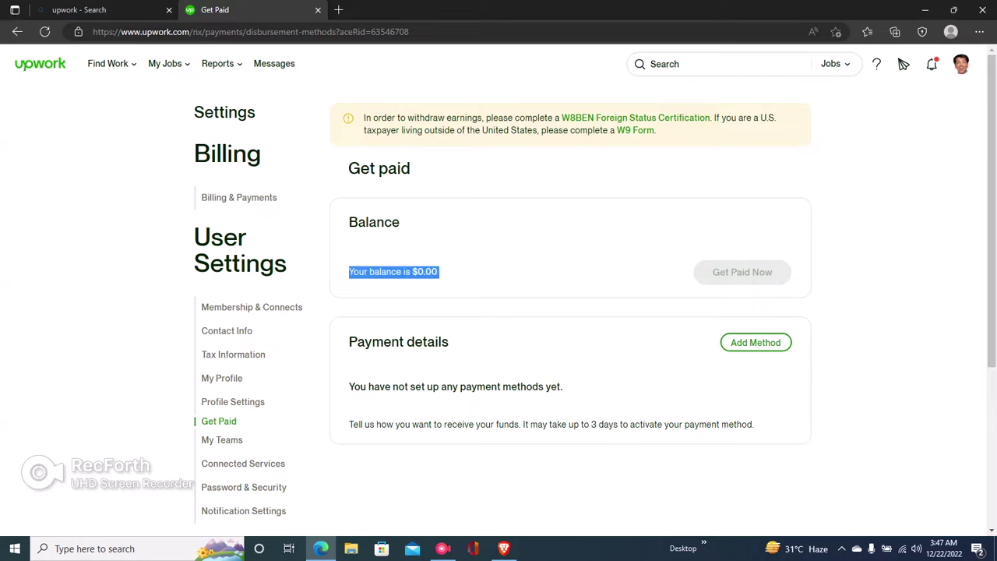
pyautogui.click(393, 271)
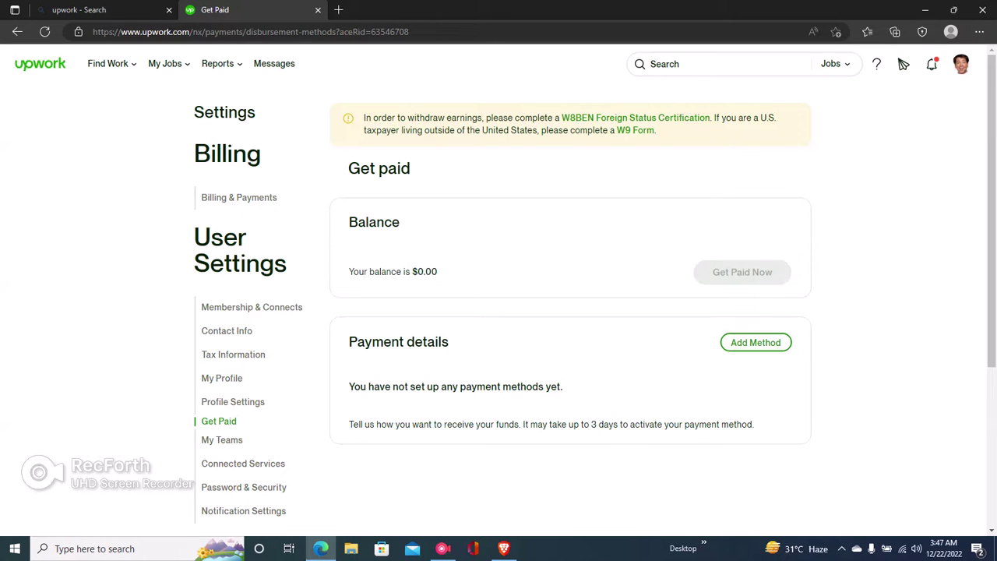